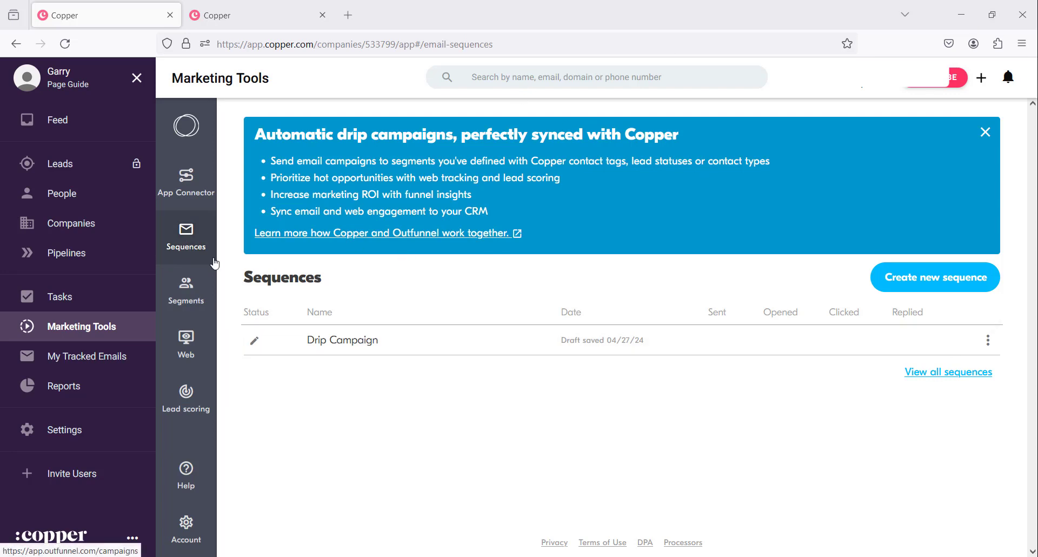
Step: Create a new sequence named "Thanks and Follow Up"
left_click(938, 283)
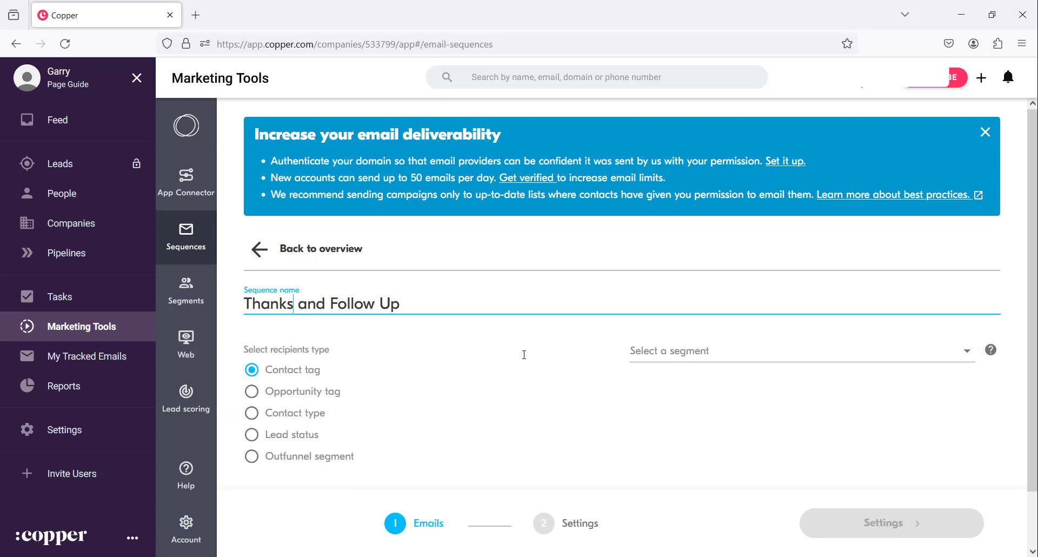
scroll(299, 342, "down", 2)
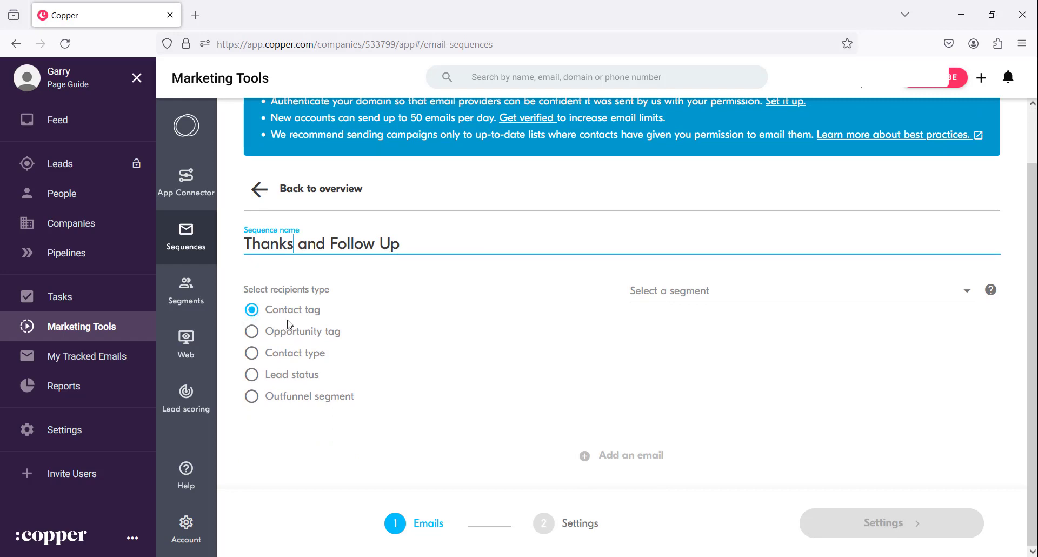
Step: Check which segments are offered for the Contact tag and Opportunity tag recipient types
left_click(749, 297)
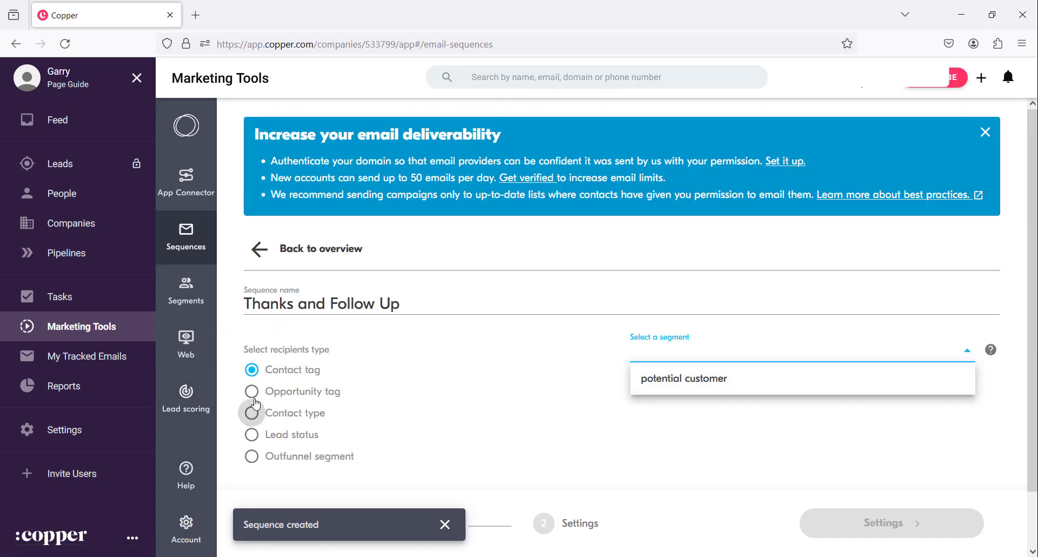
left_click(252, 391)
left_click(648, 352)
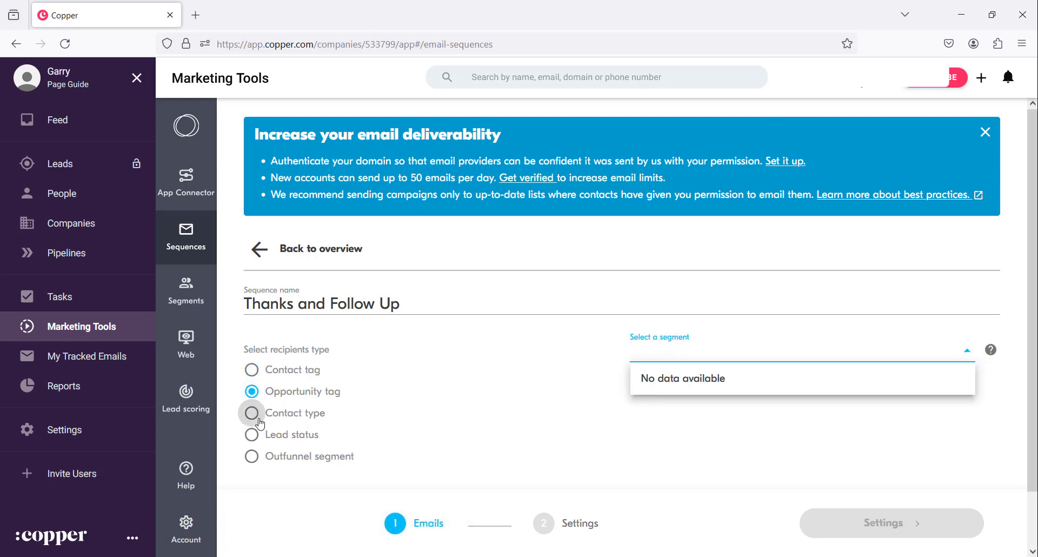
Step: Set the recipients type to Contact type and choose the segment "Contact type: Potential Customer"
left_click(252, 412)
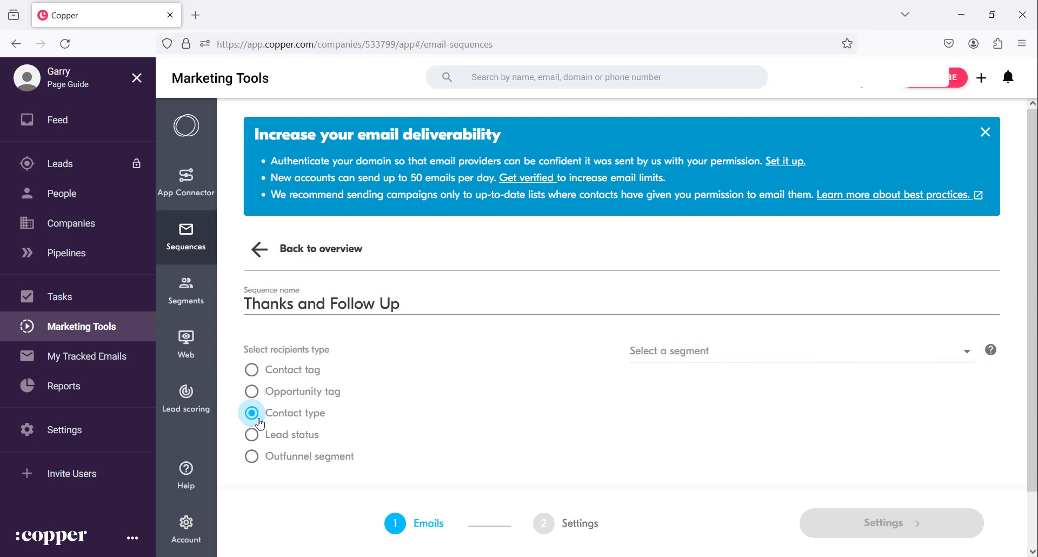
left_click(780, 348)
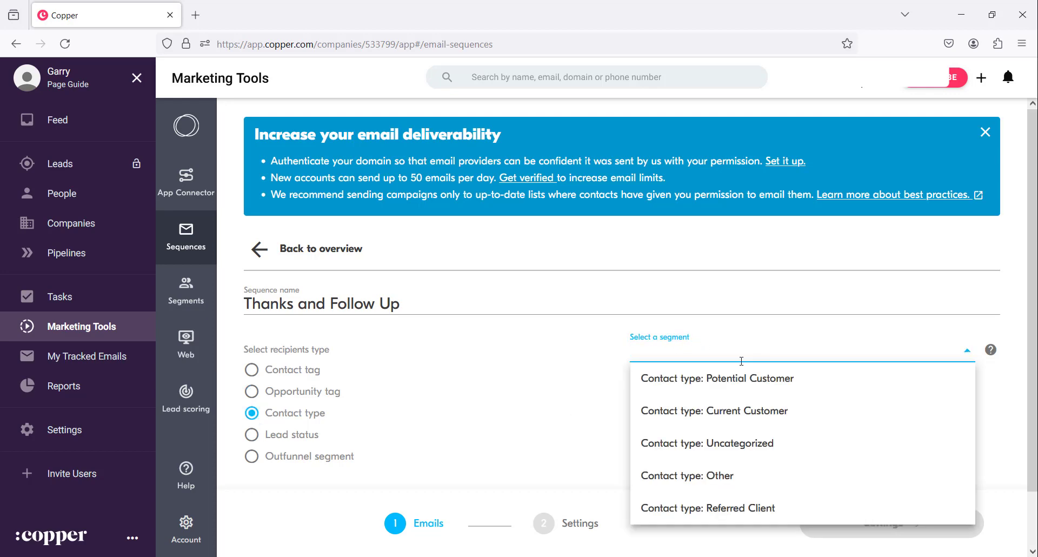
left_click(708, 380)
Step: Add an email with subject "Thanks for contacting us" and preheader "Thanks for contact", and insert the Page Guide welcome message as its body
scroll(725, 390, "down", 2)
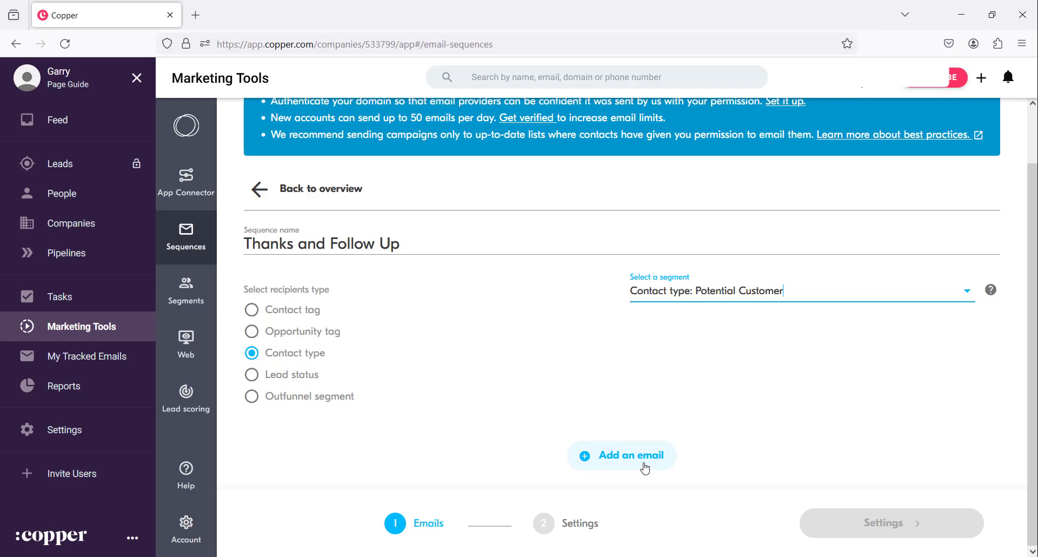
left_click(644, 468)
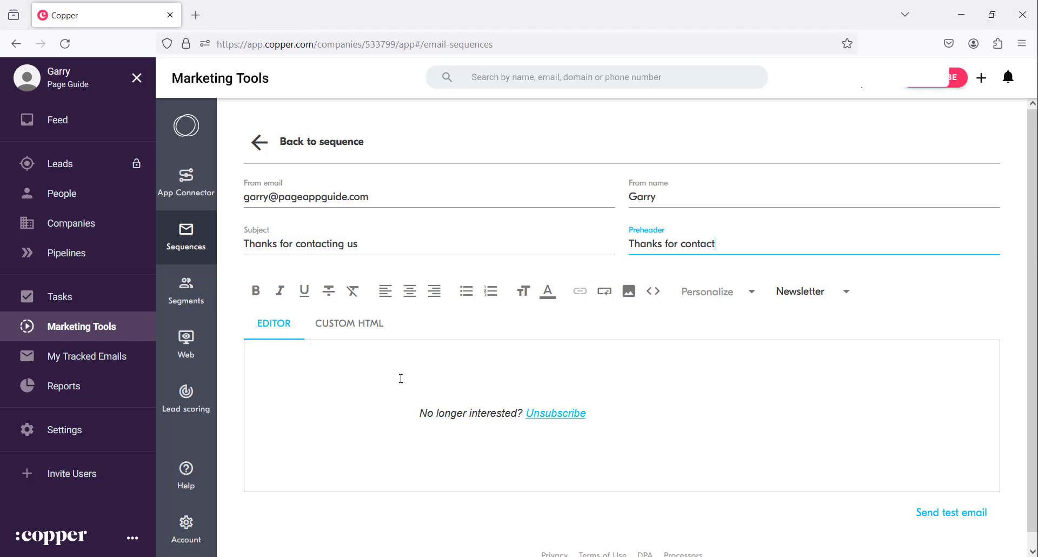
left_click(367, 374)
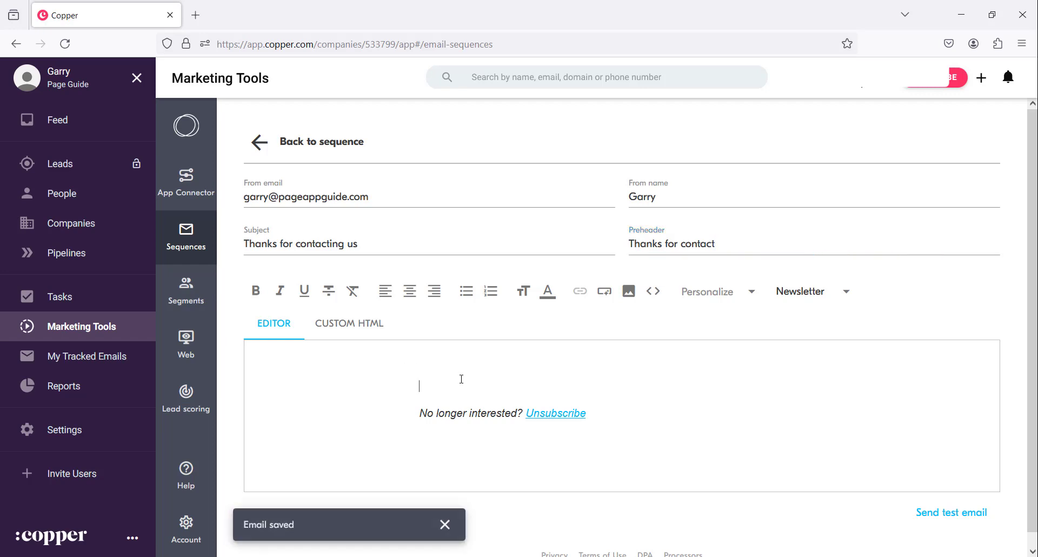
scroll(441, 362, "down", 1)
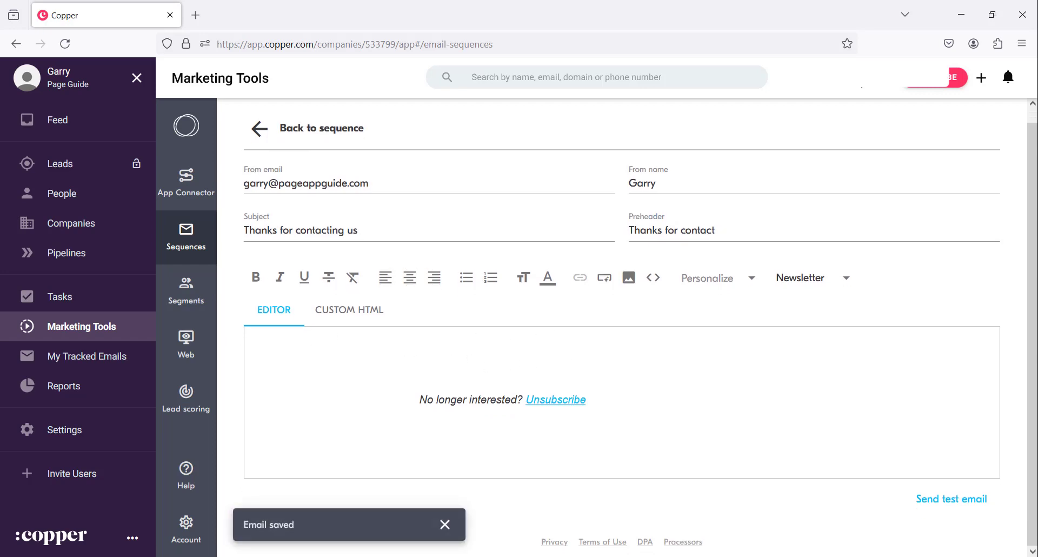
type("Dear On behalf of the Page Guide team, welcome to our comprehensive computer building and repair services! We're thrilled to partner with you and keep your technology running smoothly. At Page Guide, we understand the importance of reliable computers for businesses like yours. Whether you need custom-built machines for specific tasks or expert repairs to get your existing systems back online, our team of experienced technicians is here to assist you. To get started, you can easily schedule a consultation by replying to this email or calling us at [+21563646]. We'll discuss your specific needs and provide a personalized quote. We're confident that Page Guide's IT solutions will exceed your expectations. We look forward to a successful partnership! Sincerely, The Page Guide IT Team")
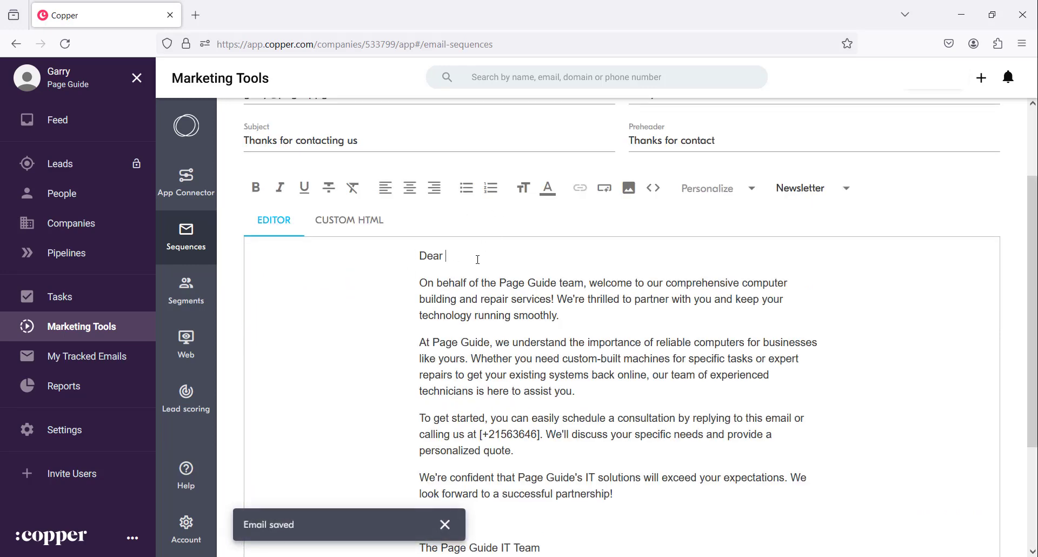
Step: Personalize the greeting after "Dear" with the First name and Last name merge fields, and return to the sequence
left_click(465, 257)
scroll(549, 270, "down", 3)
scroll(549, 281, "up", 5)
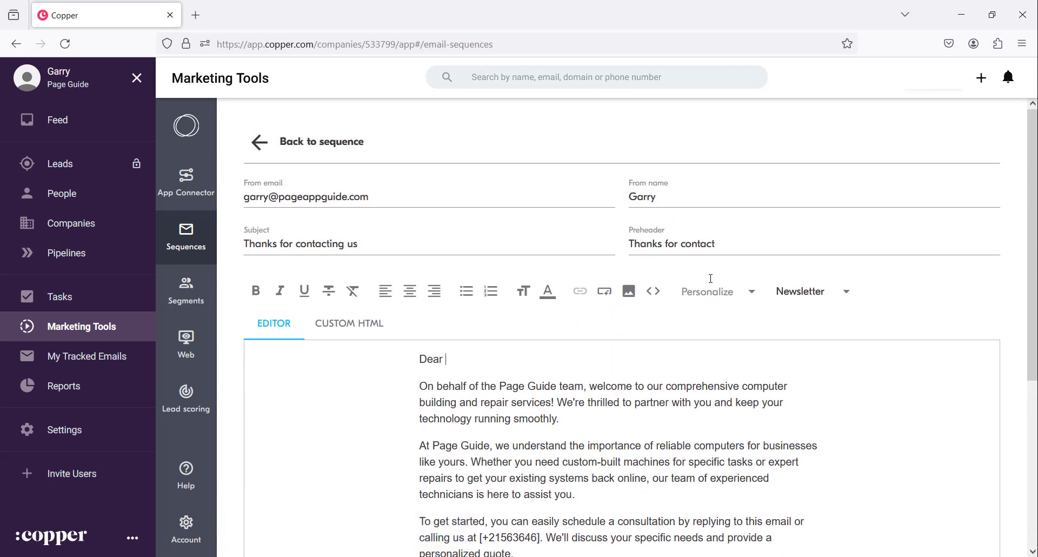
left_click(752, 292)
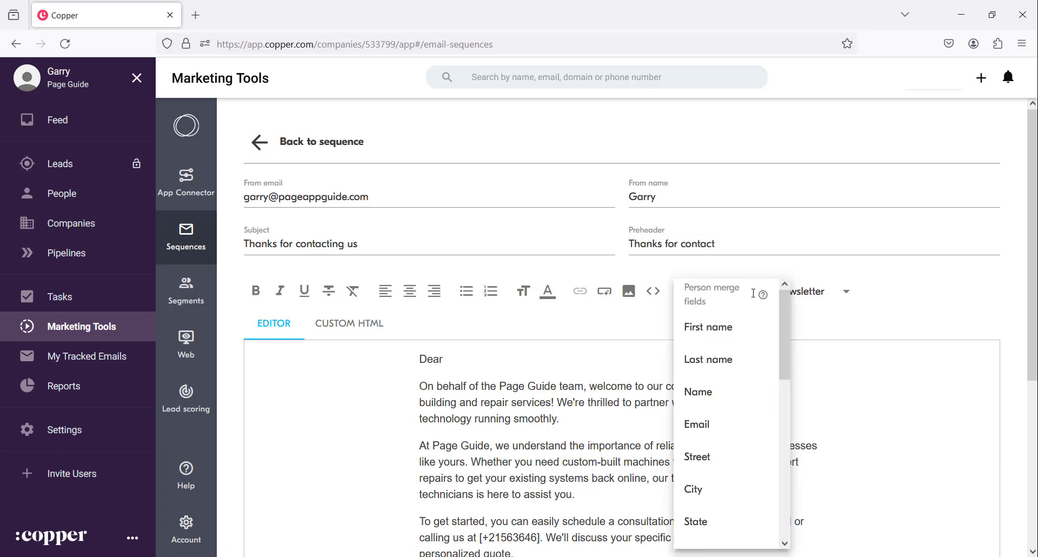
left_click(711, 333)
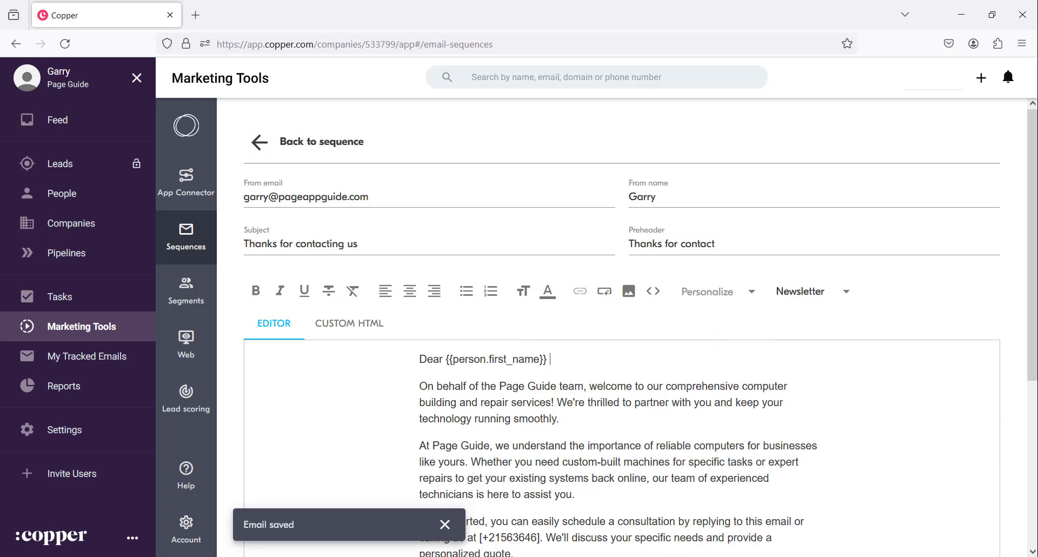
left_click(750, 291)
left_click(722, 363)
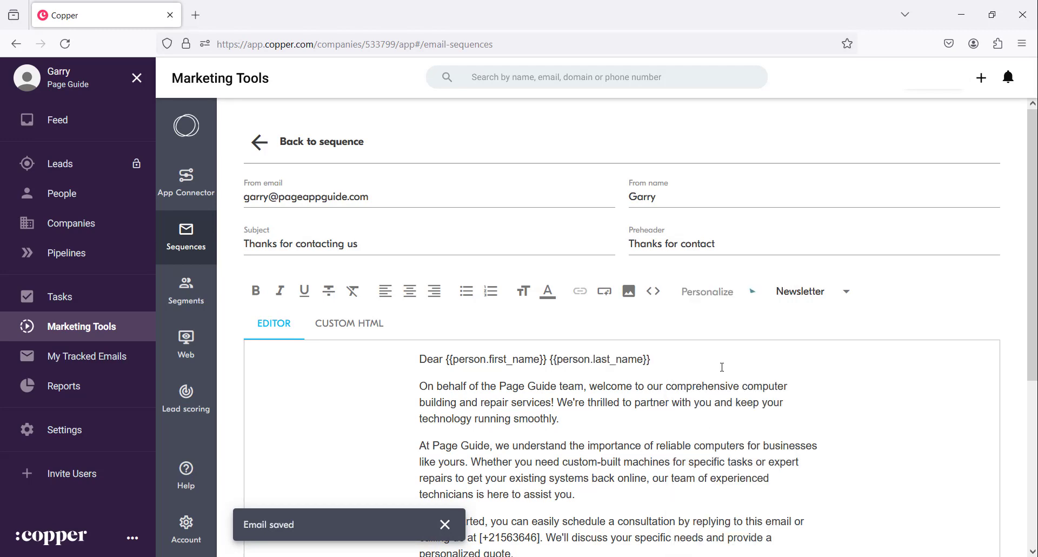
scroll(595, 411, "down", 3)
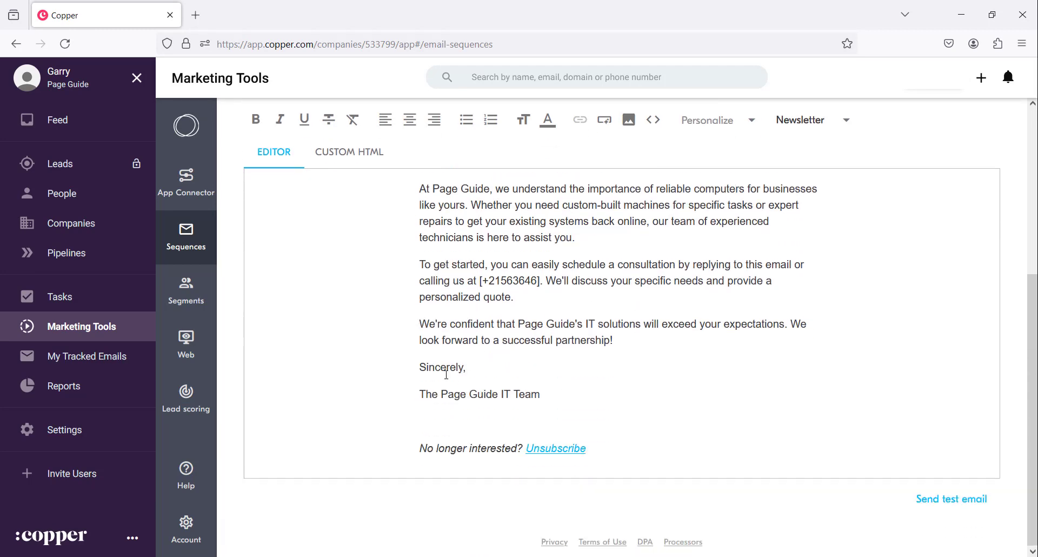
scroll(690, 395, "up", 5)
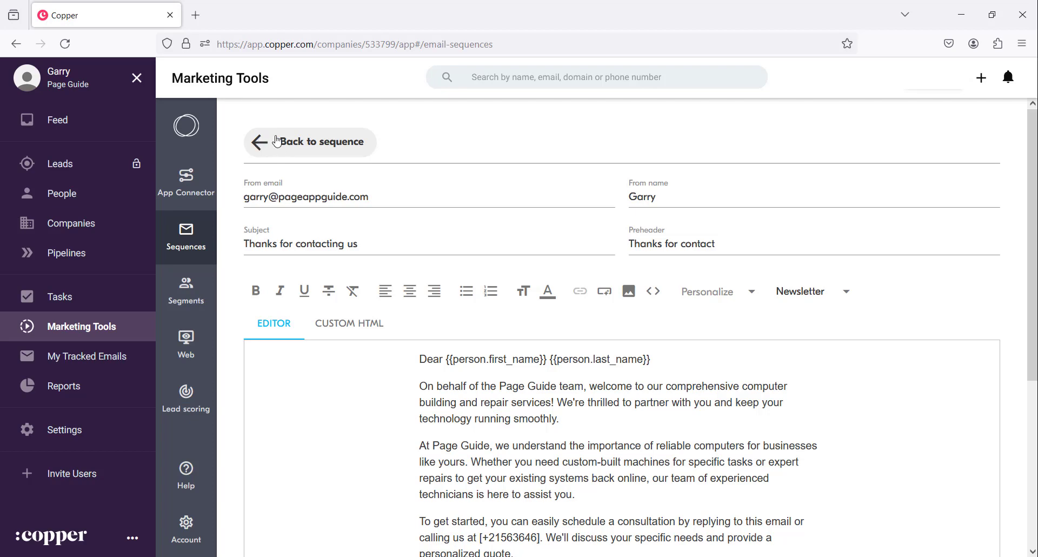
left_click(266, 146)
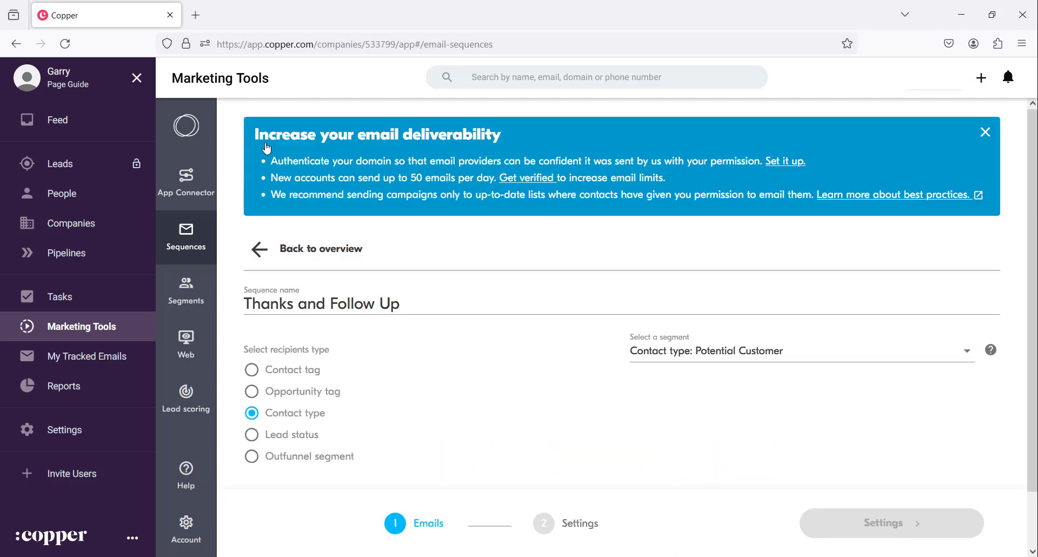
Step: Set the sending delay of Email 1 to 1 day and 0 hours
scroll(471, 279, "down", 2)
scroll(470, 279, "down", 3)
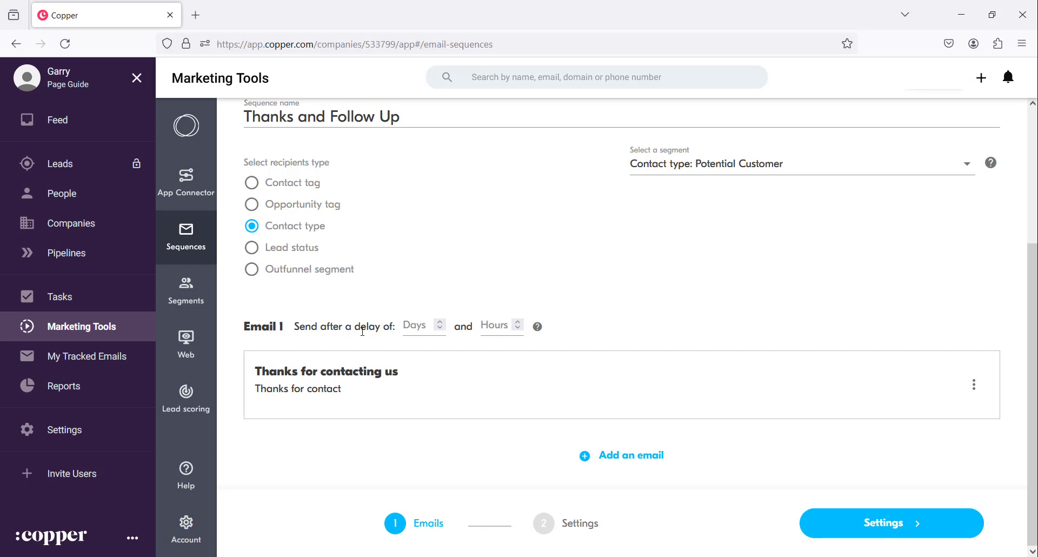
left_click(413, 329)
left_click(719, 293)
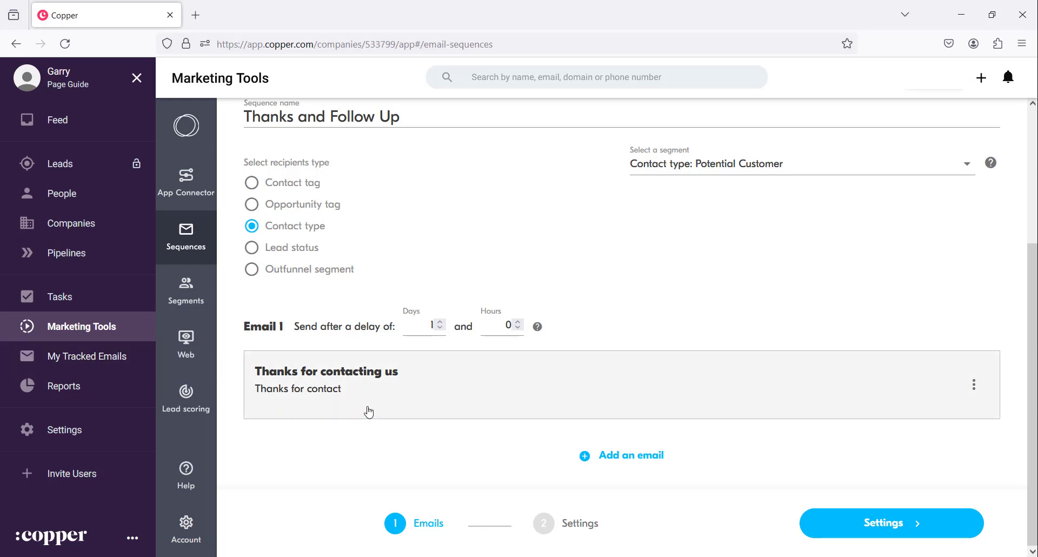
Step: Add a second email from "Page guide" with subject "Check up on you", preheader "Hey ,just checking on you" and the computer check-up message as body
left_click(584, 464)
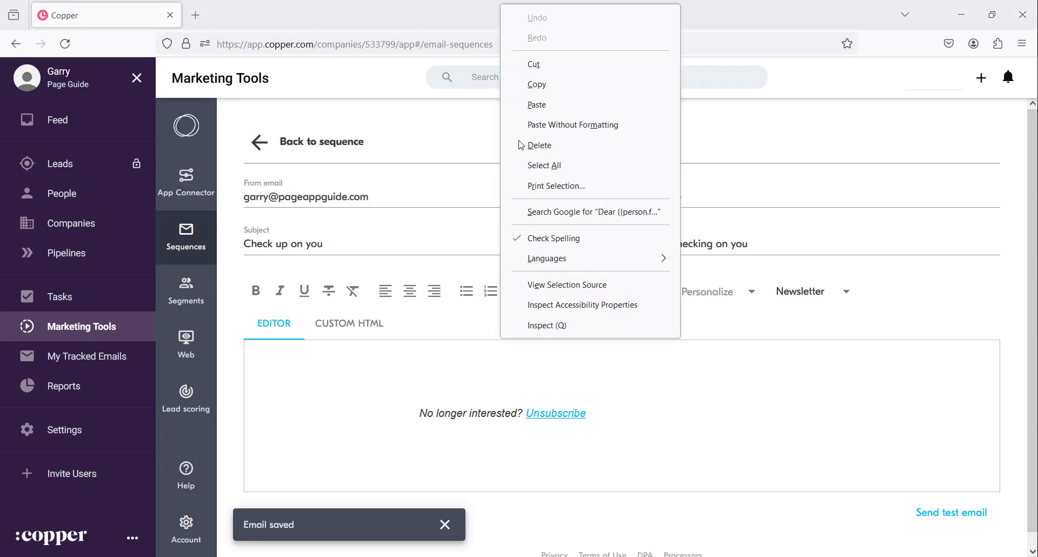
left_click(543, 86)
scroll(632, 417, "down", 10)
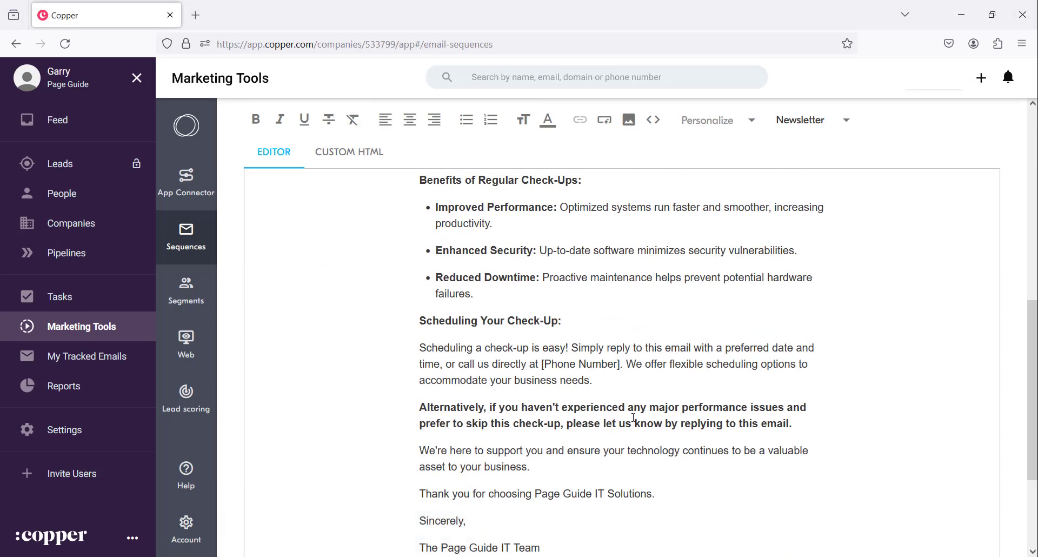
scroll(633, 417, "down", 3)
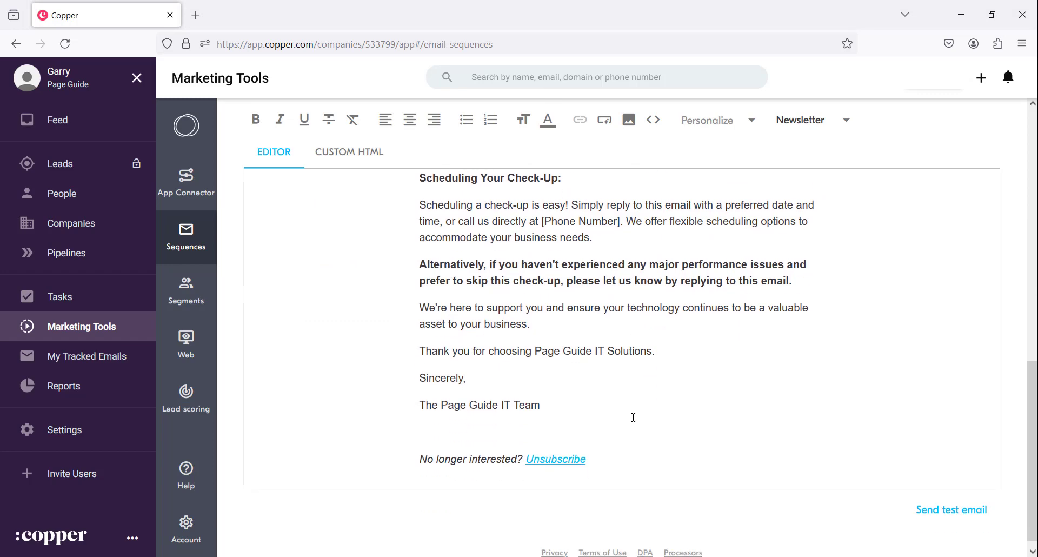
scroll(632, 417, "up", 15)
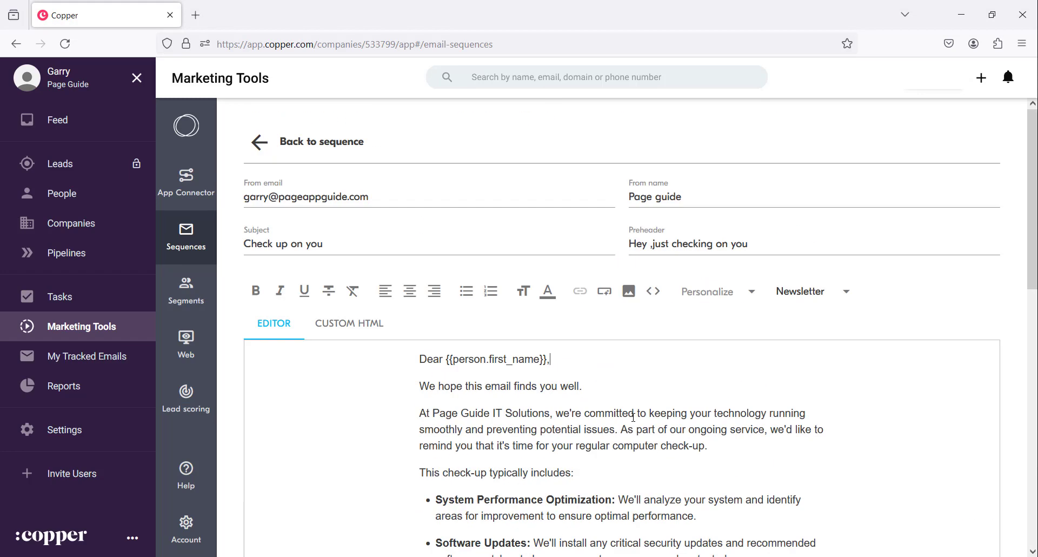
left_click(260, 145)
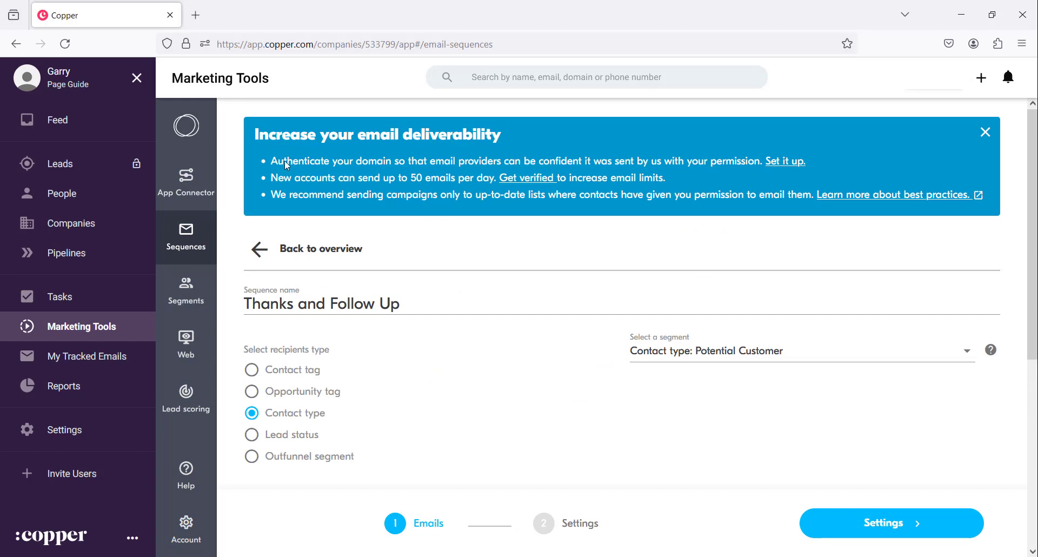
Step: Set the sending delay of Email 2 to 7 days
scroll(560, 328, "down", 3)
scroll(561, 331, "down", 3)
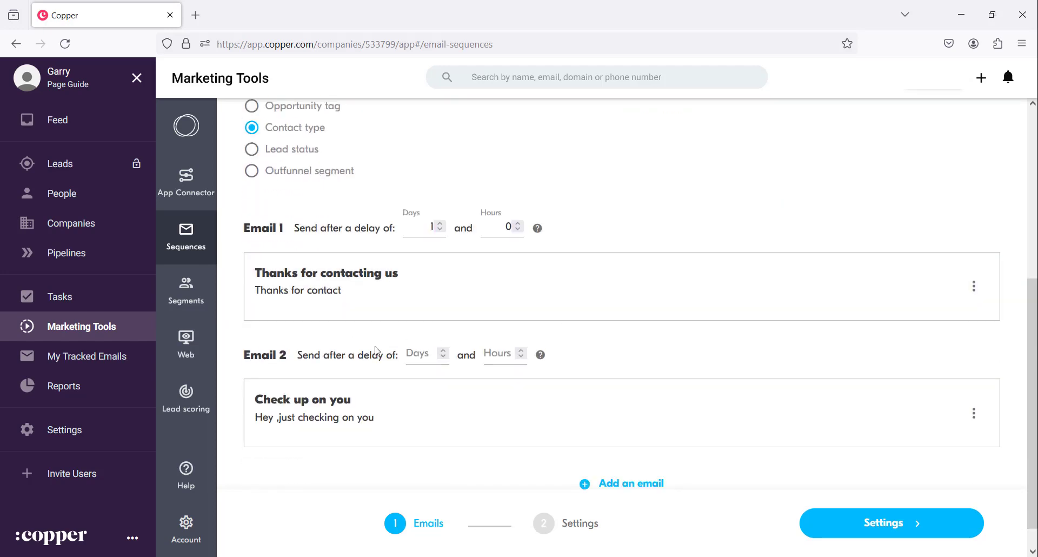
scroll(429, 355, "down", 1)
left_click(423, 325)
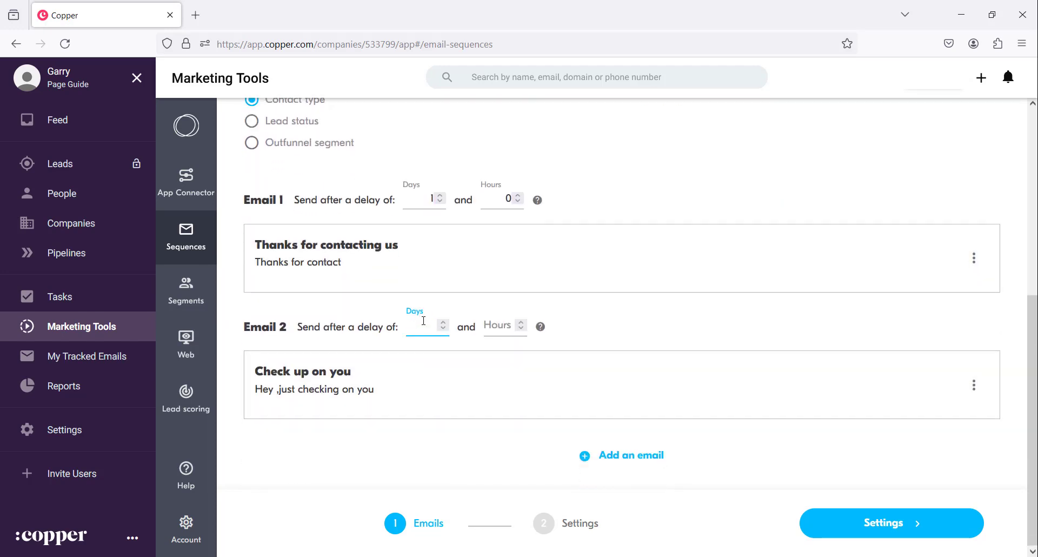
type("7")
left_click(750, 297)
Step: Proceed to the sequence's settings and review its delivery, schedule, sender and stop conditions
left_click(870, 538)
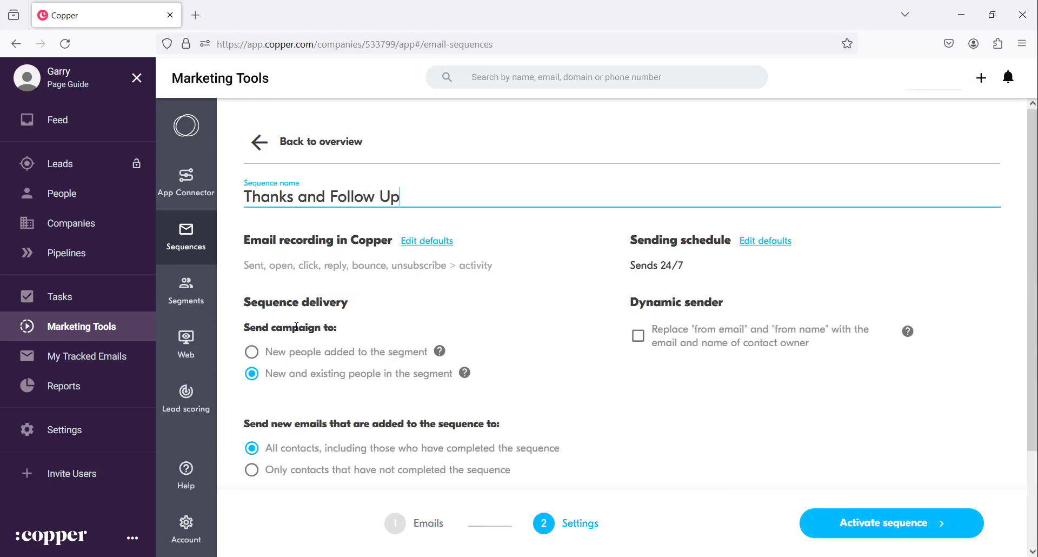
scroll(294, 326, "down", 2)
scroll(295, 326, "up", 2)
scroll(244, 325, "down", 3)
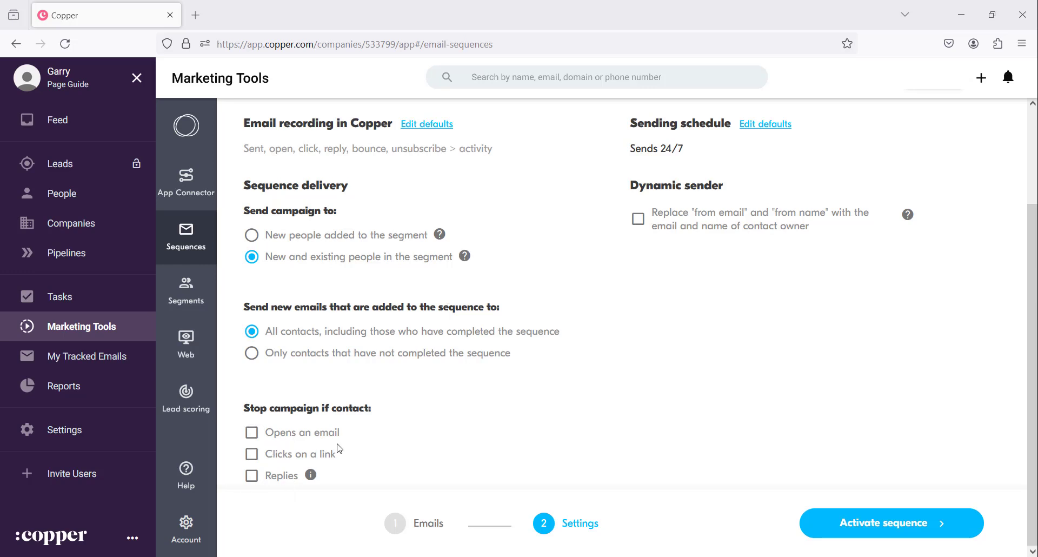
Step: Try the stop-campaign conditions for clicking on a link and opening an email, and clear both again
left_click(252, 454)
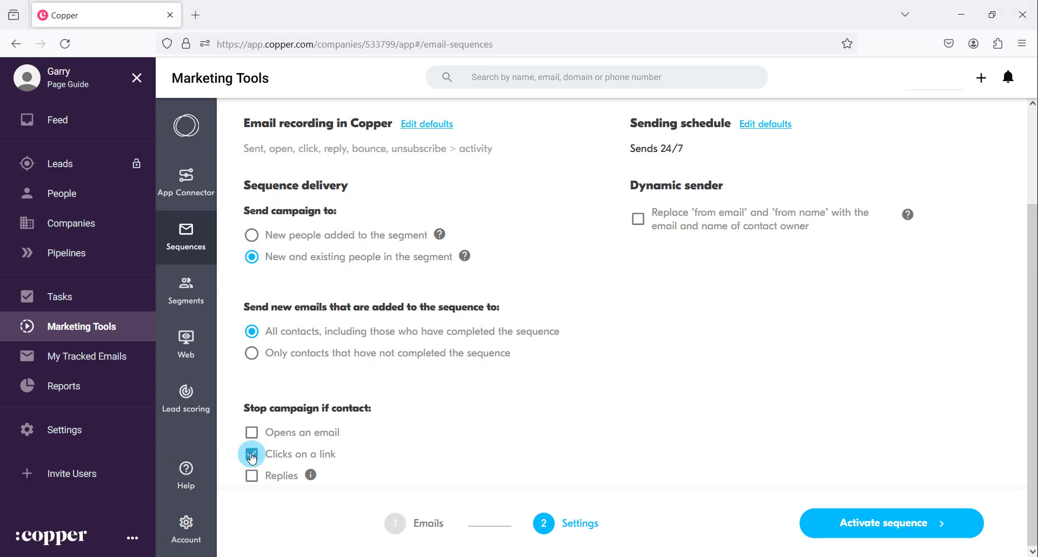
left_click(252, 432)
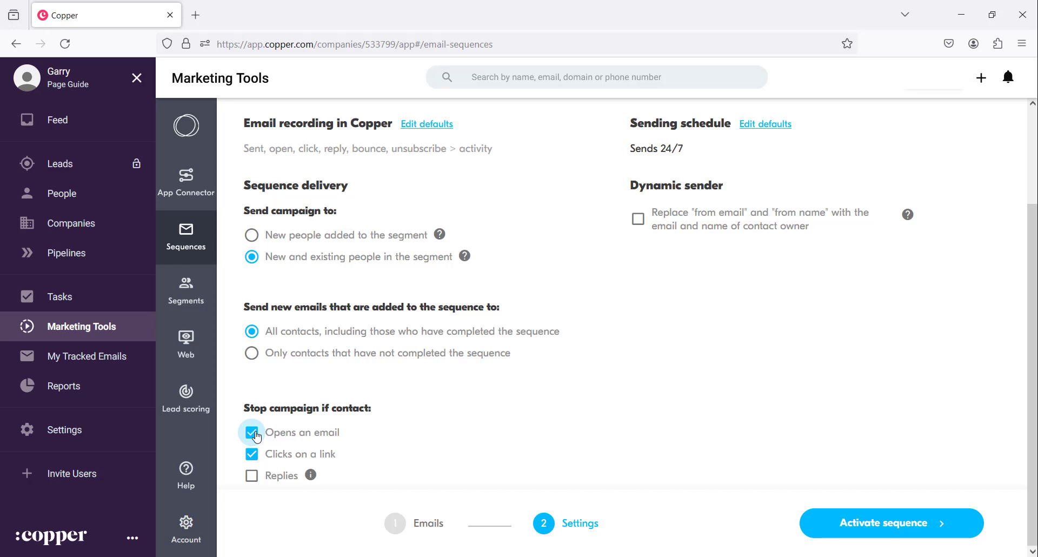
left_click(252, 432)
left_click(252, 454)
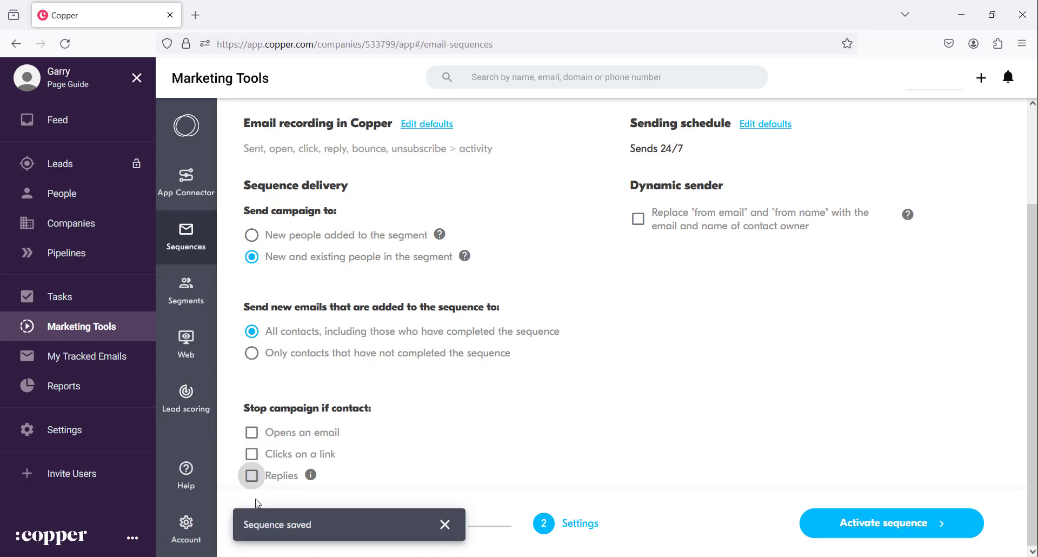
Step: Activate the sequence for the Potential Customer contact type and confirm the activation
left_click(904, 527)
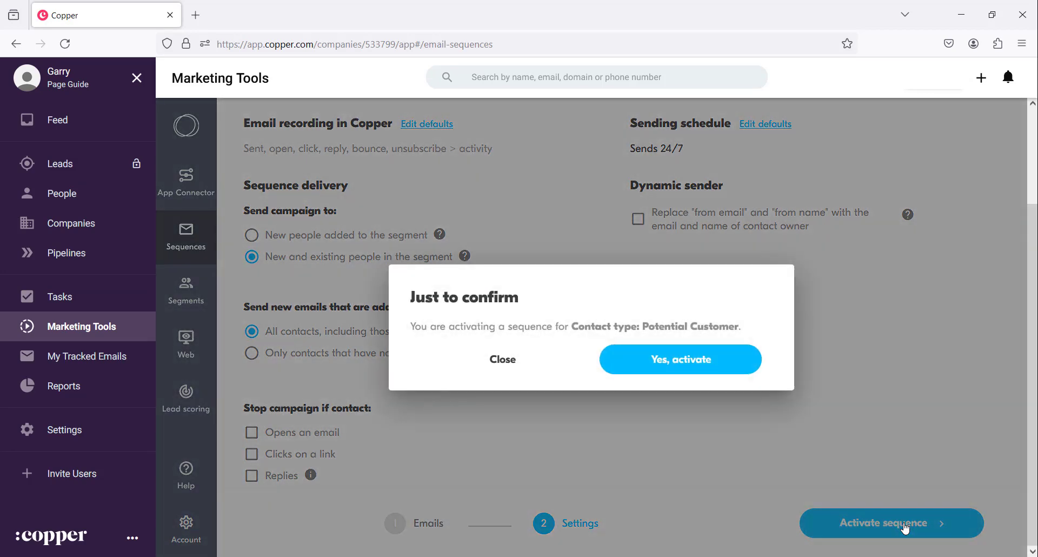
left_click(724, 368)
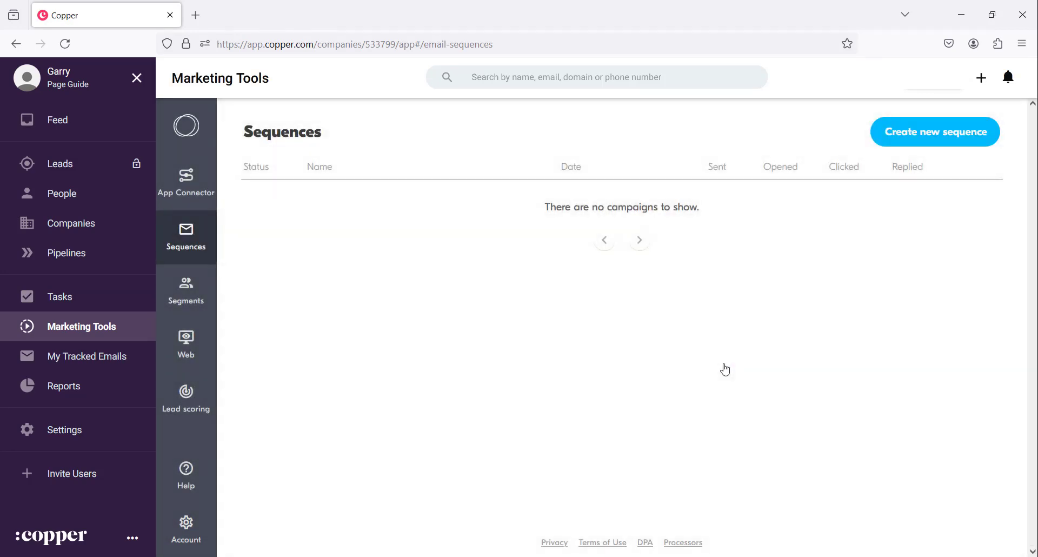